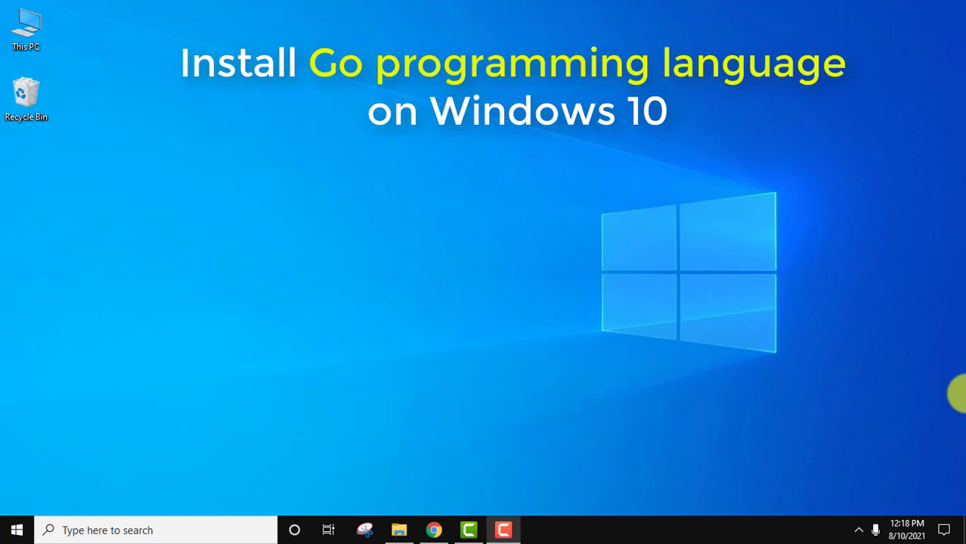
Step: Launch Google Chrome from the taskbar to a new tab
left_click(436, 528)
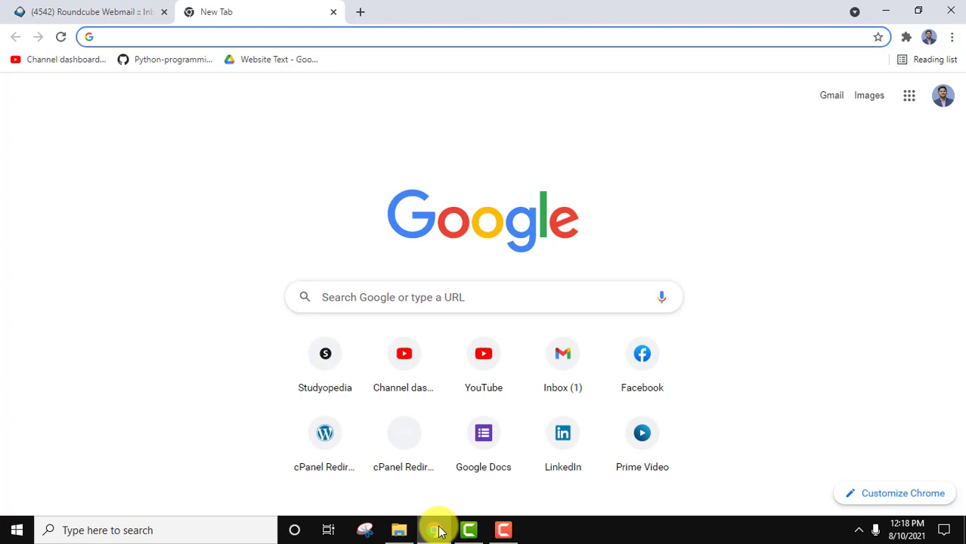
Step: Search Google for 'go' and open The Go Programming Language result on golang.org
left_click(434, 297)
type("go")
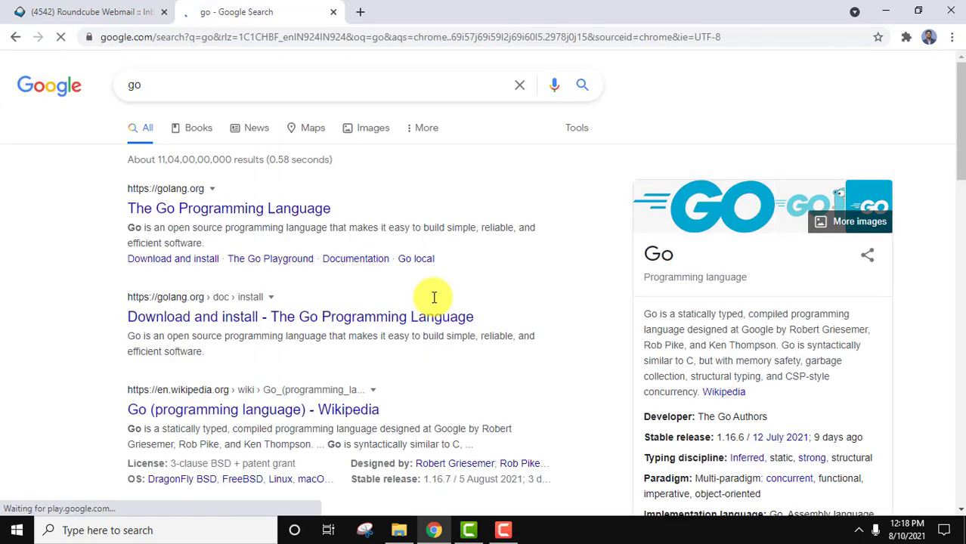
left_click(196, 205)
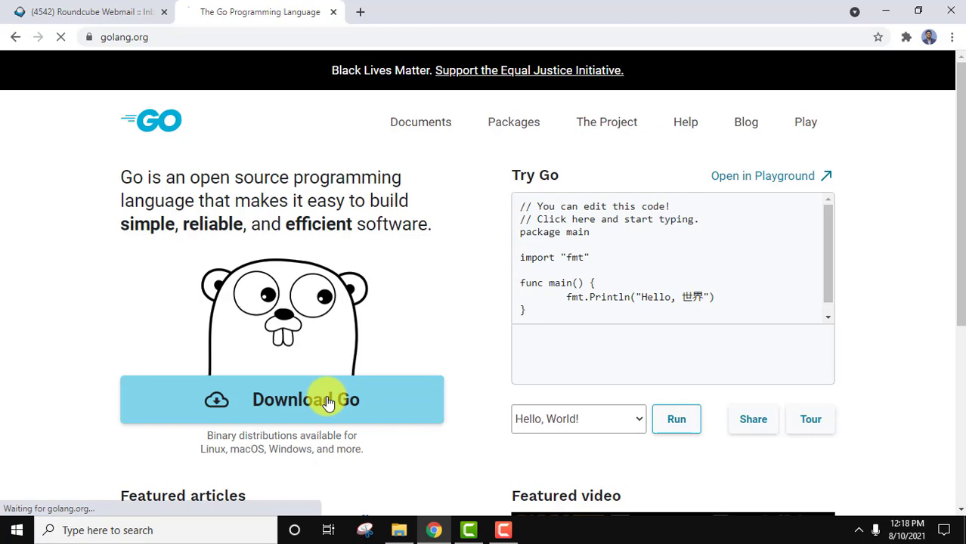
Step: Open golang.org/dl/ and scroll to the go1.16.7 Featured downloads, including the Windows .msi
left_click(327, 403)
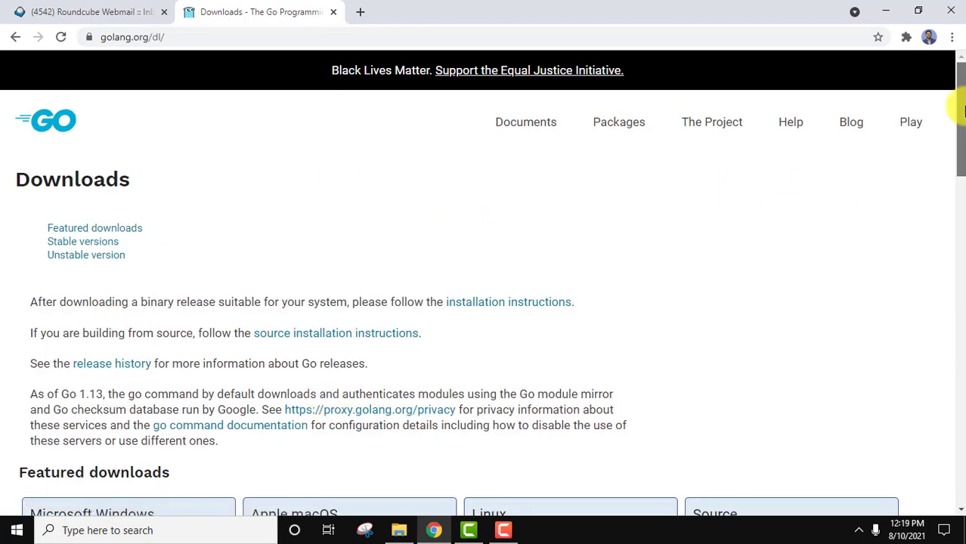
left_click_drag(960, 106, 959, 183)
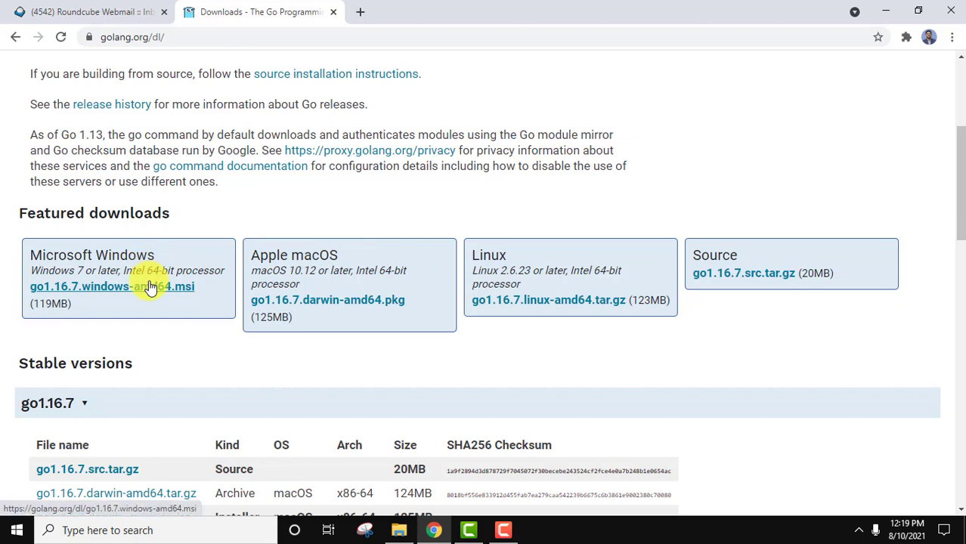
left_click(309, 37)
left_click(287, 205)
Step: Search 'about' and open About your PC to confirm a 64-bit, x64-based system
left_click(15, 530)
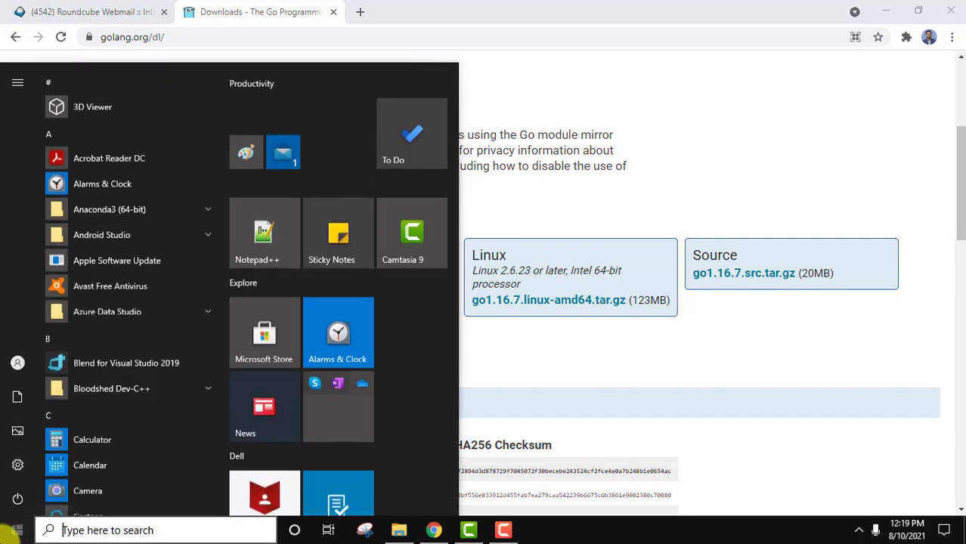
type("about")
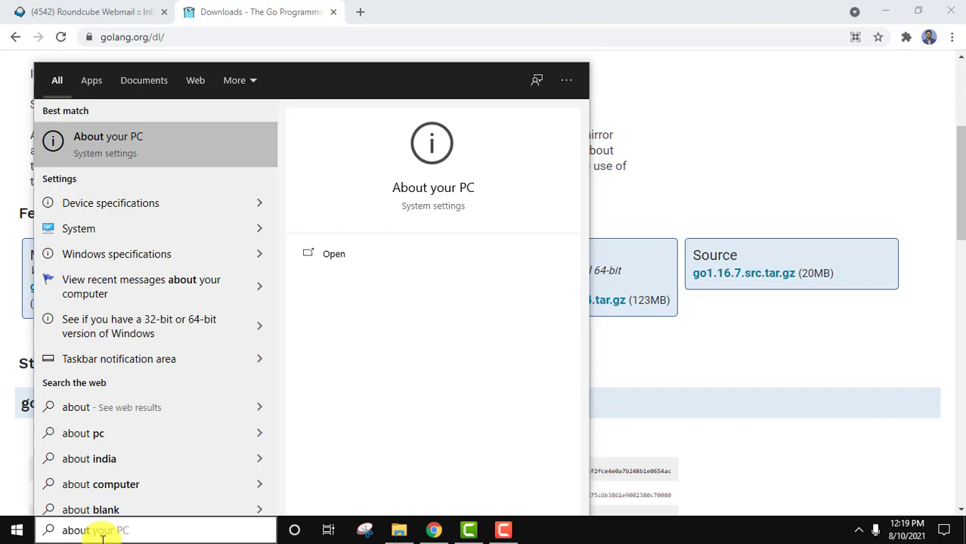
left_click(344, 254)
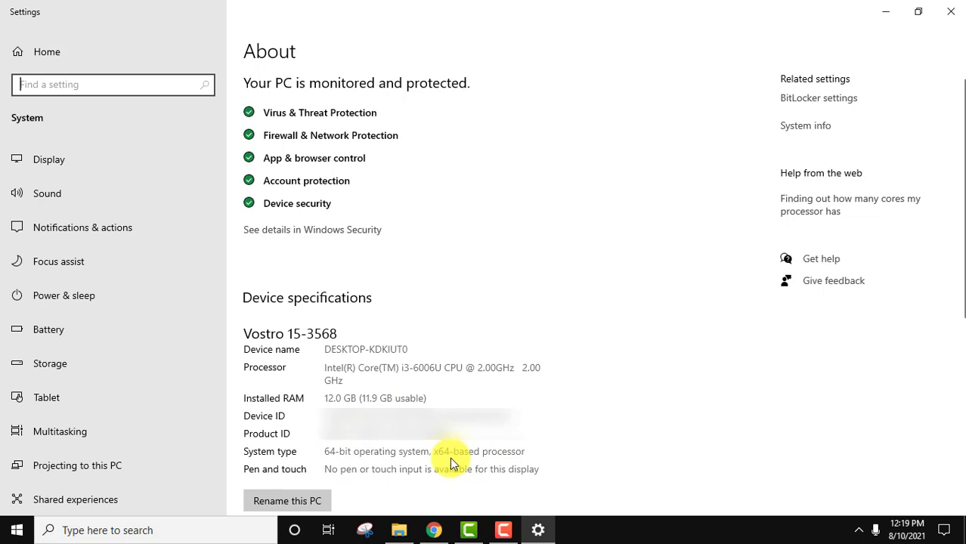
Step: Download go1.16.7.windows-amd64.msi from Chrome and launch it, minimizing the browser
left_click(900, 8)
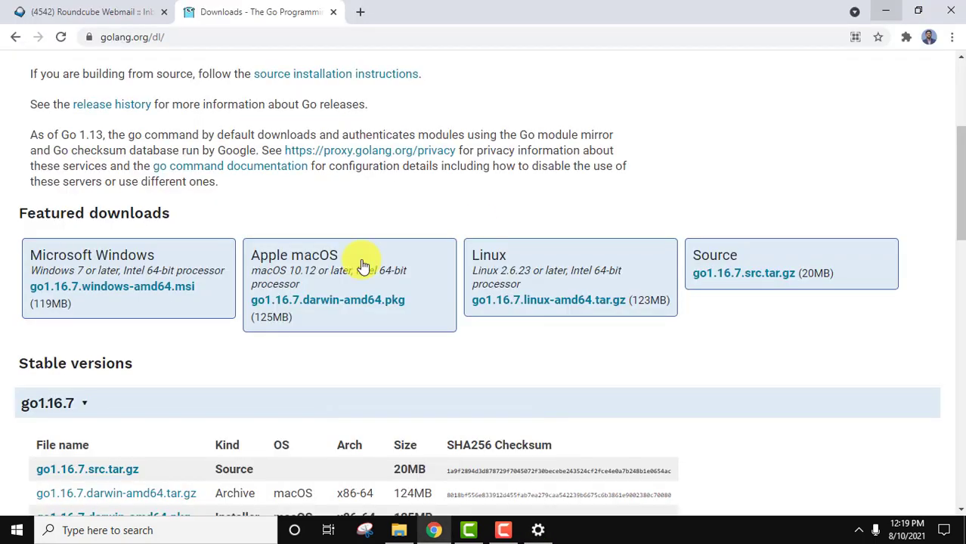
left_click(156, 288)
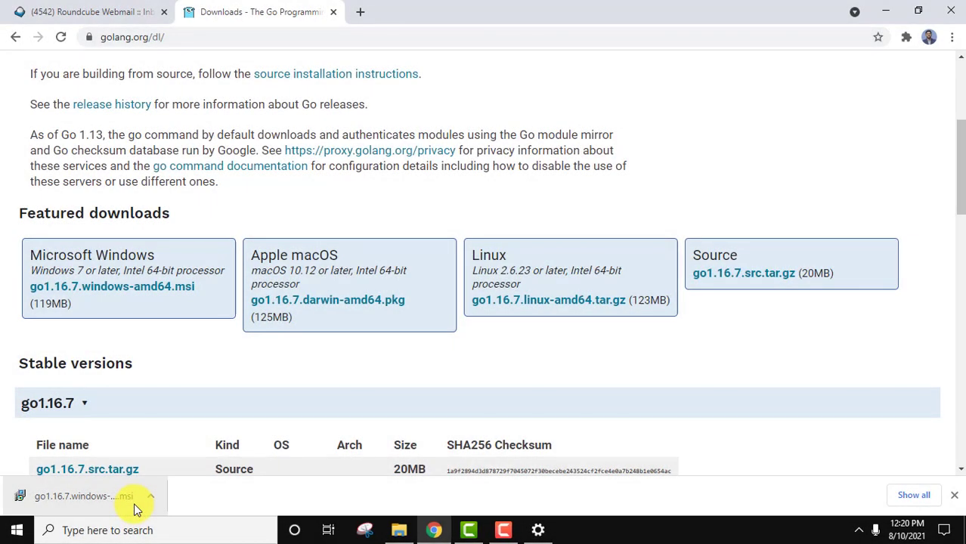
left_click(126, 506)
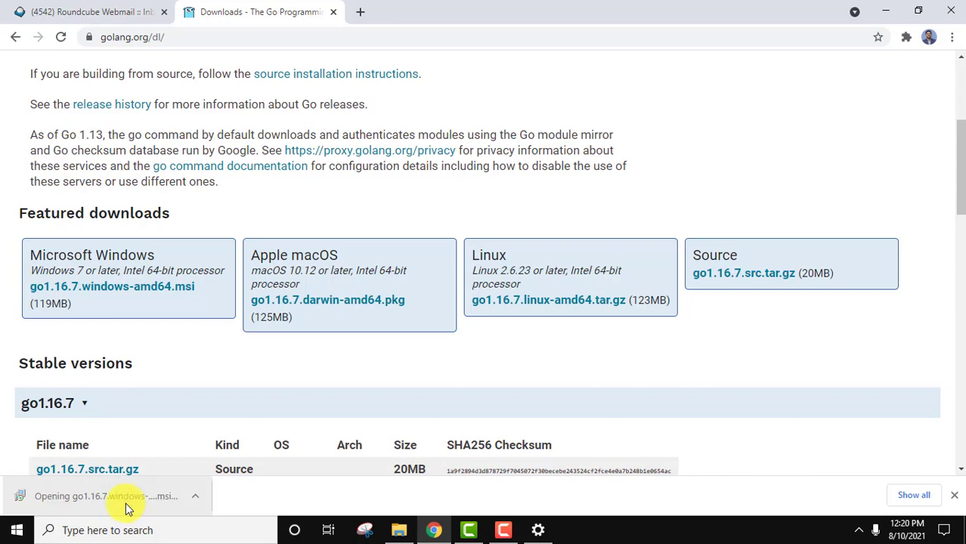
left_click(878, 11)
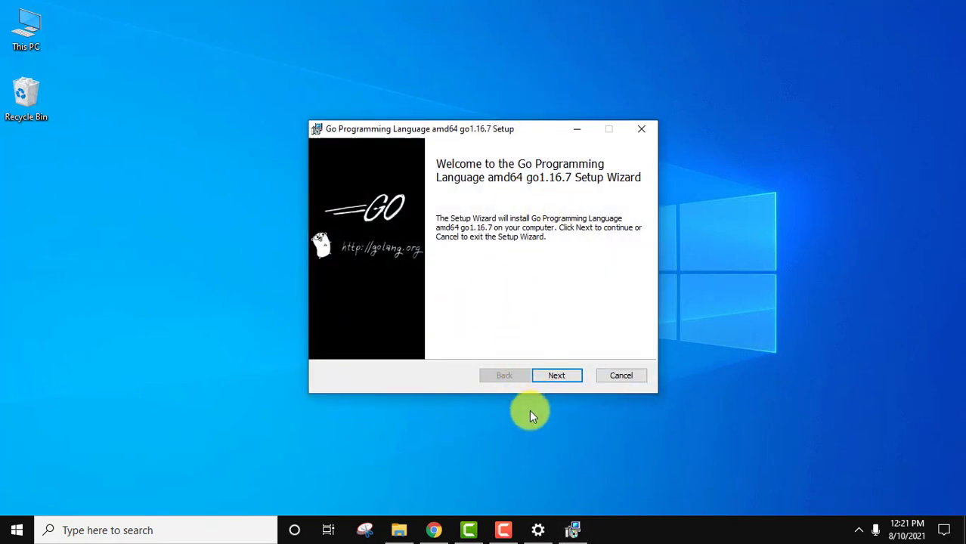
Step: Accept the license, install Go 1.16.7 into C:\Program Files\Go\, and finish the wizard
left_click(558, 378)
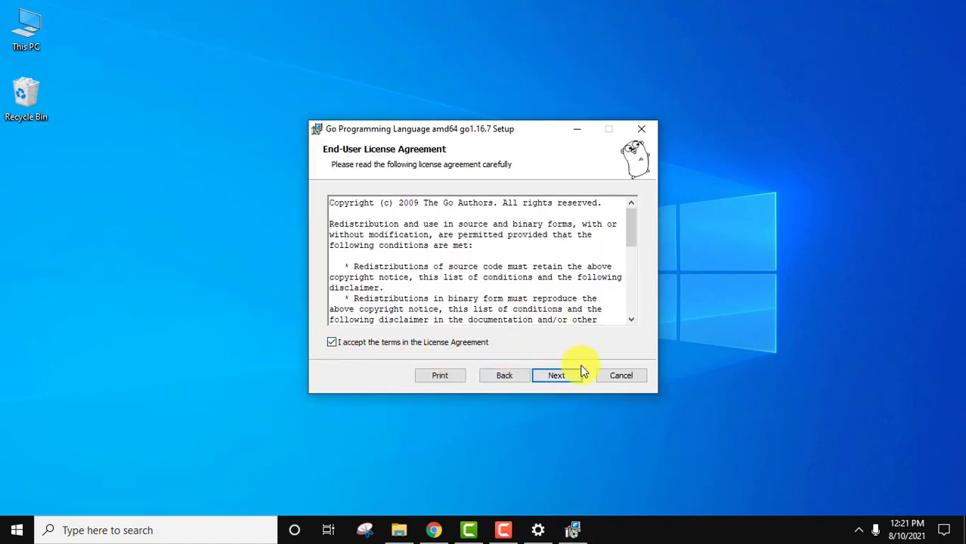
left_click(565, 381)
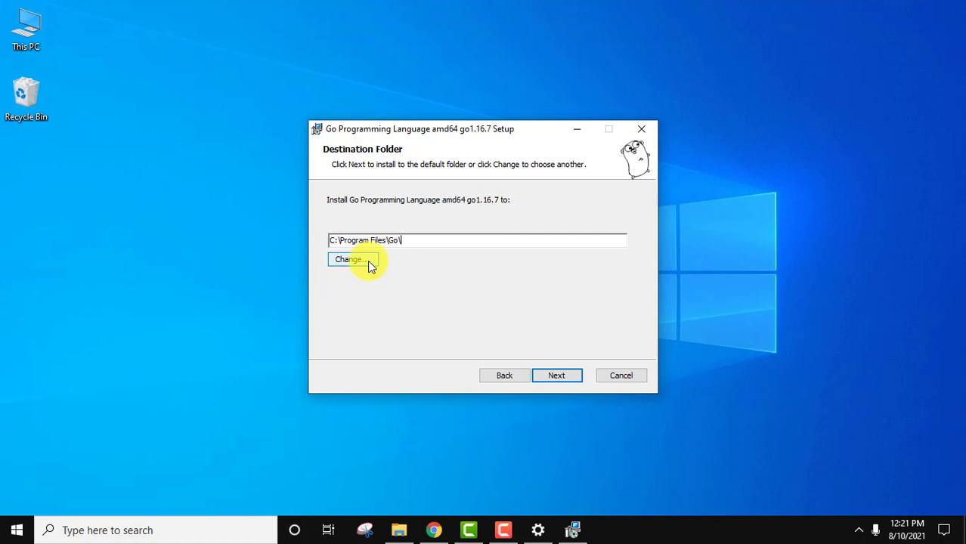
left_click(557, 377)
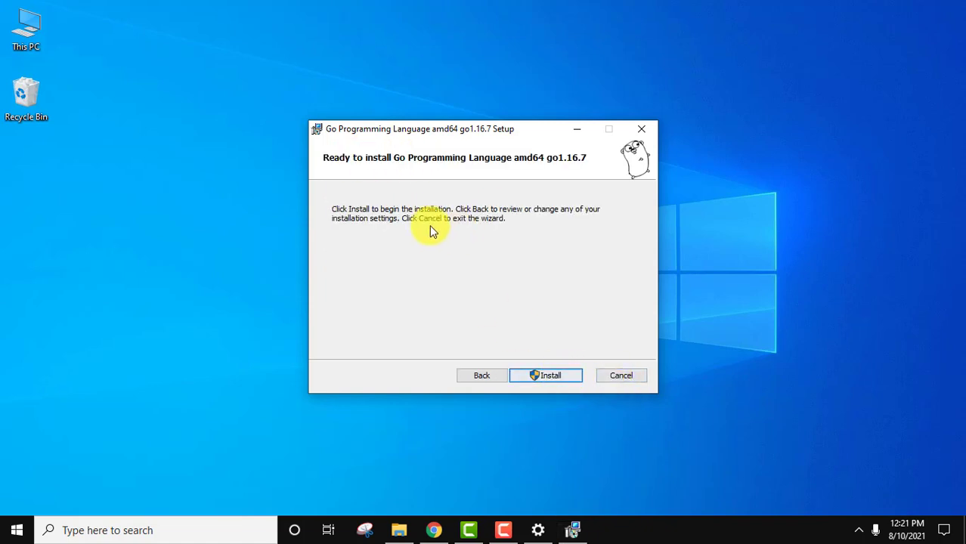
left_click(555, 380)
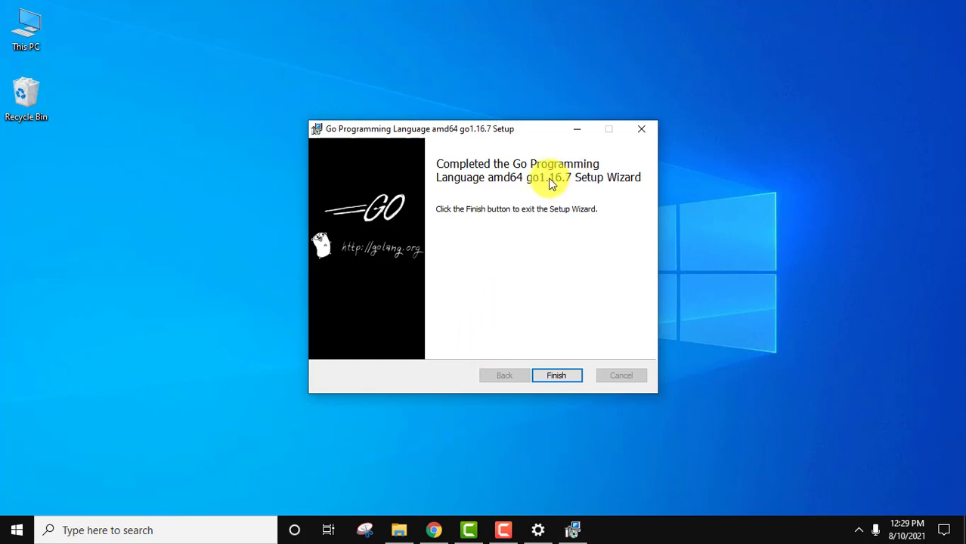
left_click(560, 378)
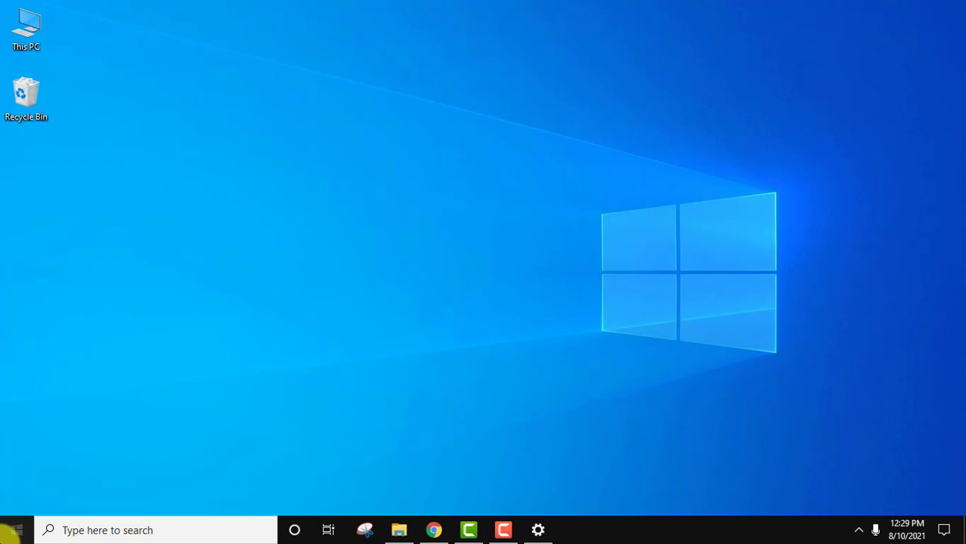
Step: Search 'cmd' to open Command Prompt, then reposition and resize its window
left_click(8, 530)
type("cmd")
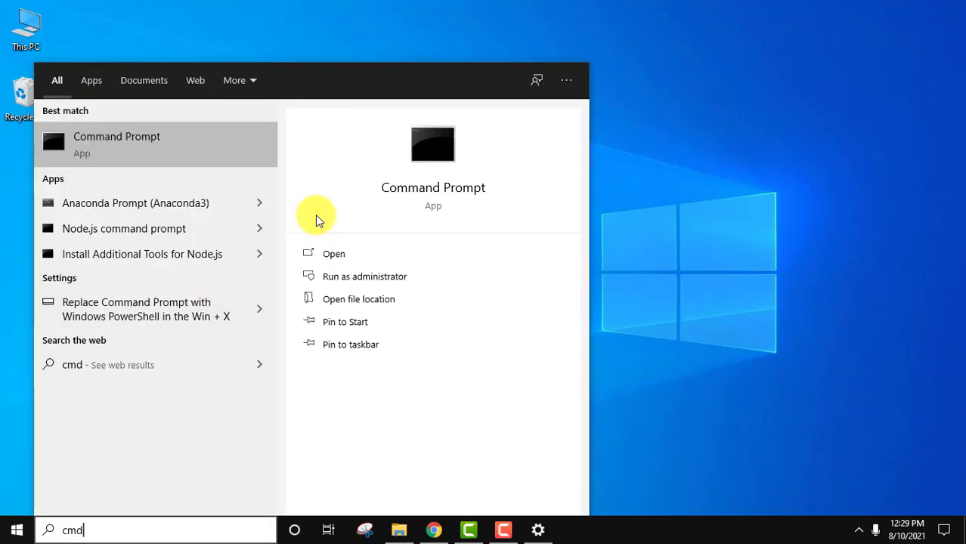
left_click(343, 260)
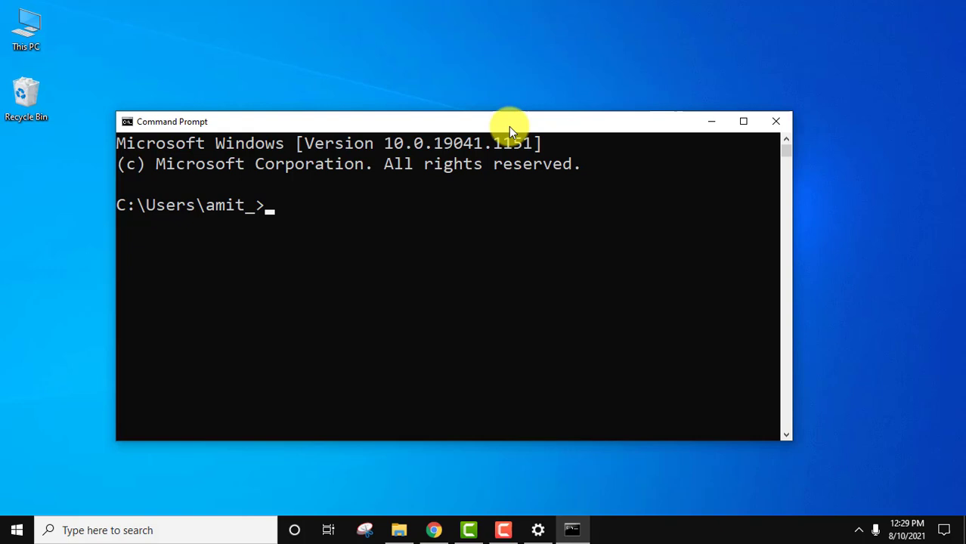
left_click_drag(551, 129, 564, 64)
double_click(565, 65)
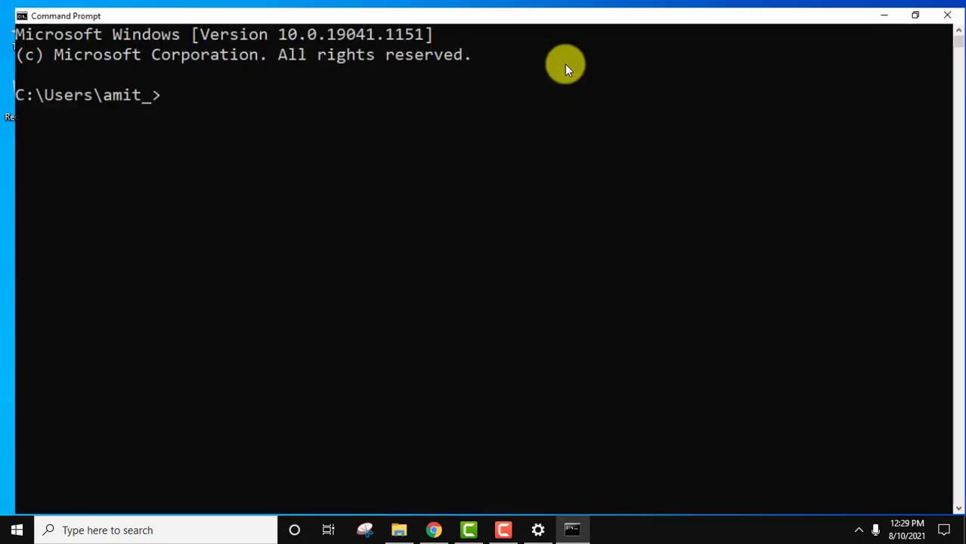
double_click(534, 9)
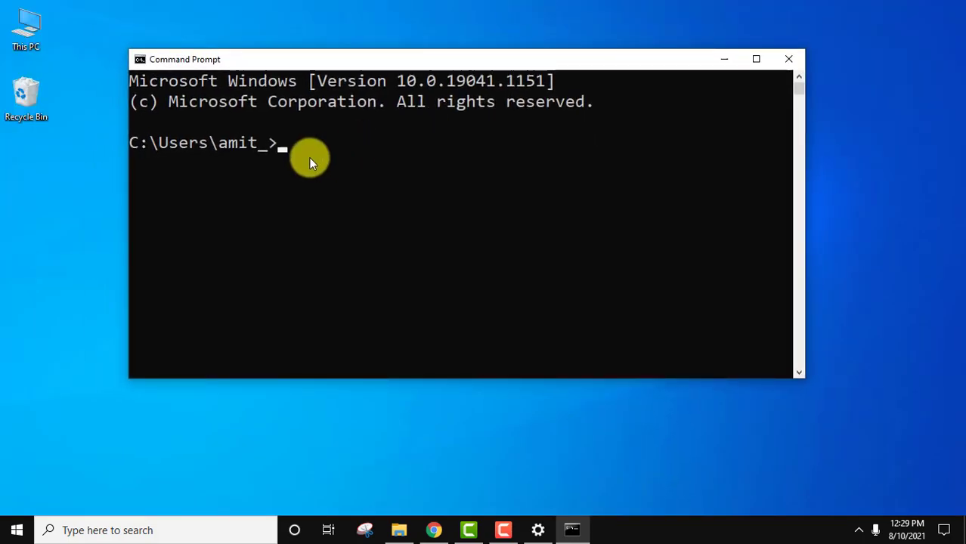
Step: Run go and scroll up to the top of its usage text listing commands
key("Return")
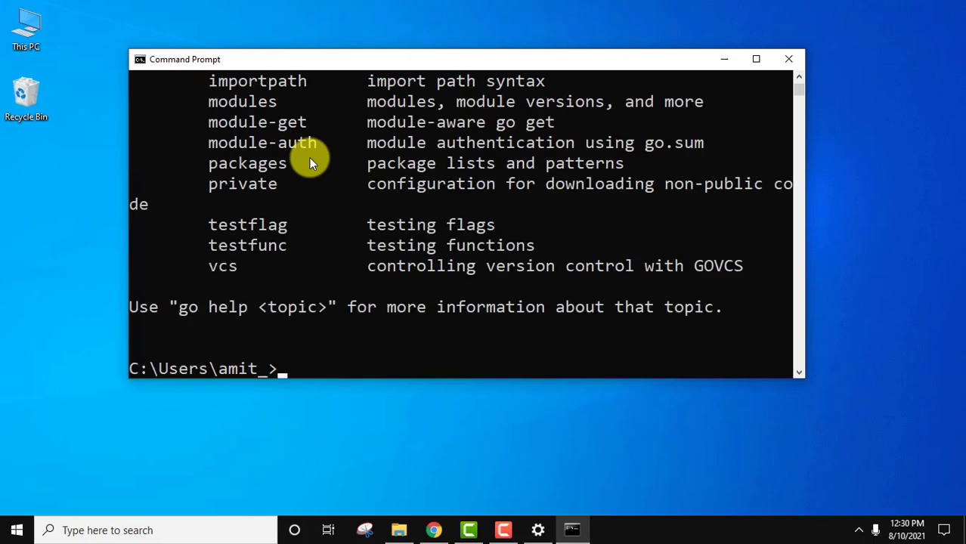
left_click(798, 78)
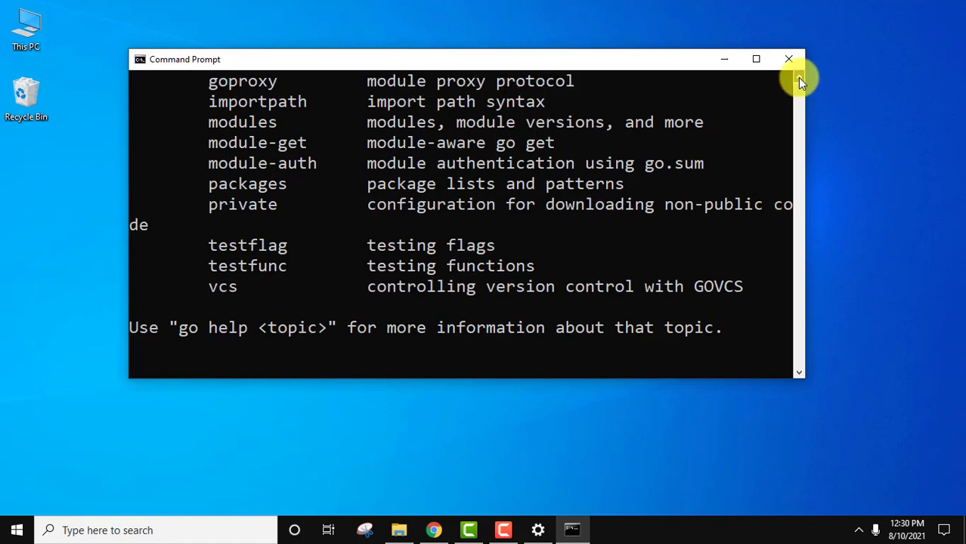
scroll(799, 78, "up", 7)
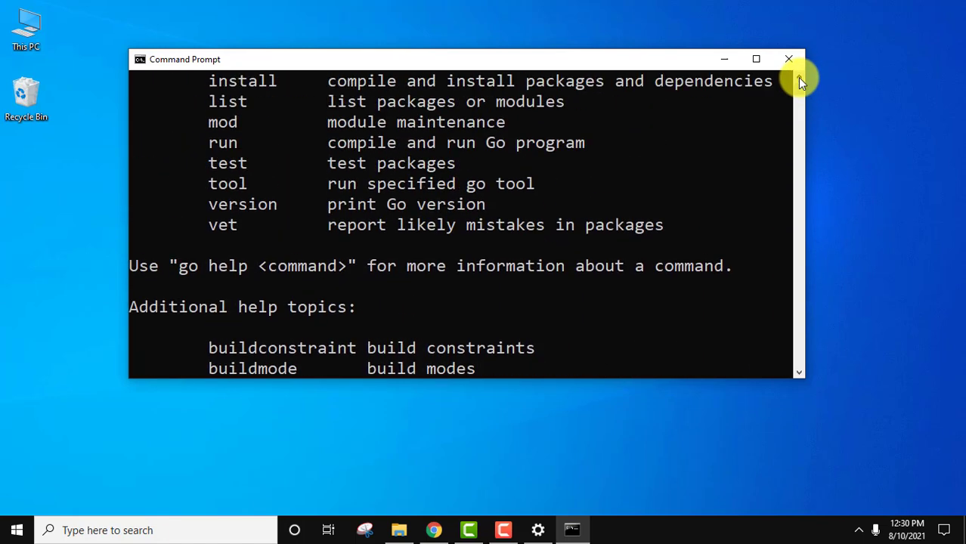
scroll(799, 78, "up", 4)
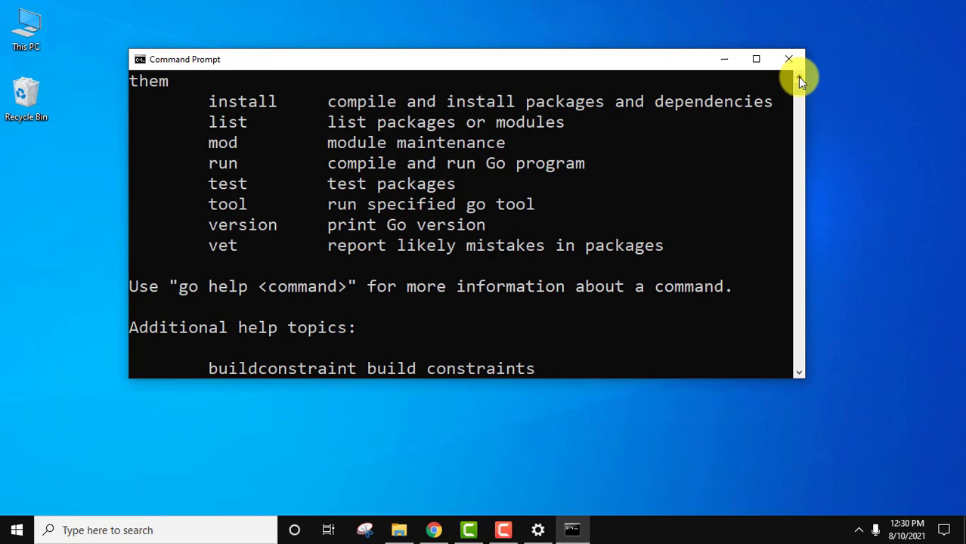
scroll(798, 78, "up", 2)
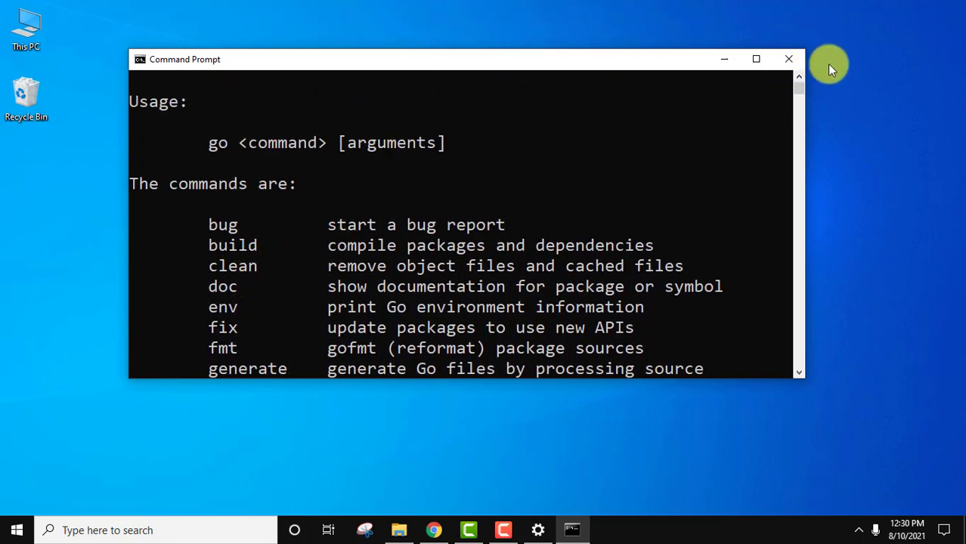
scroll(799, 78, "up", 1)
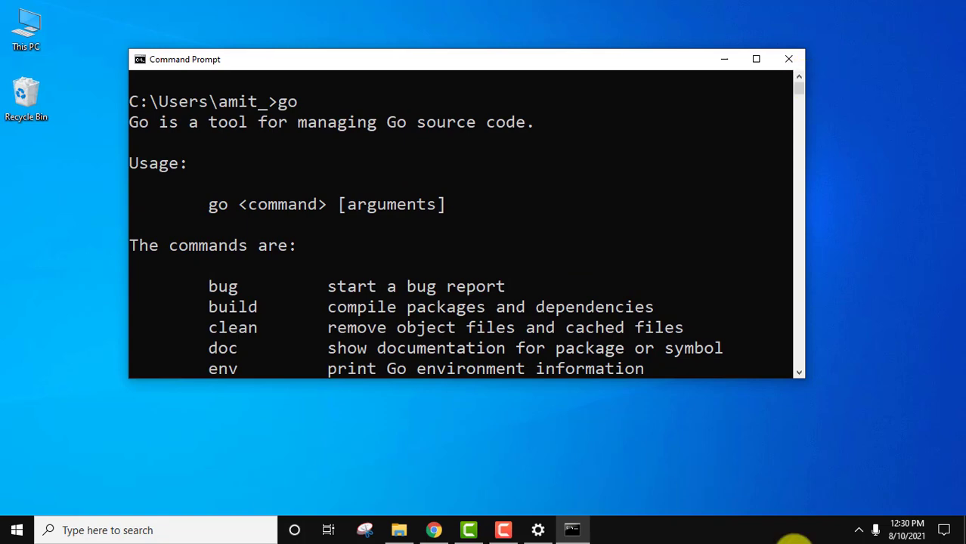
Step: Browse File Explorer to C:\Program Files\Go\bin showing go.exe and gofmt.exe
left_click(399, 527)
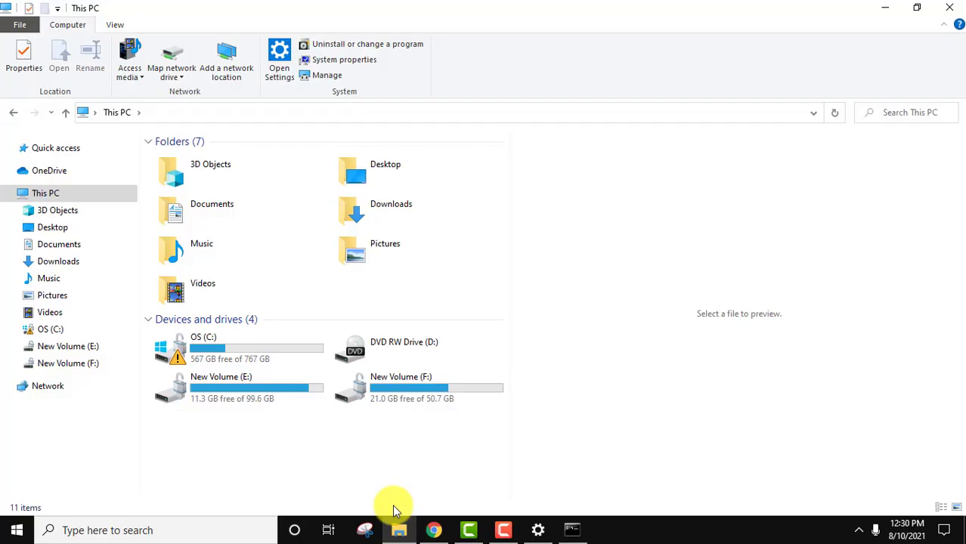
left_click(195, 348)
double_click(195, 347)
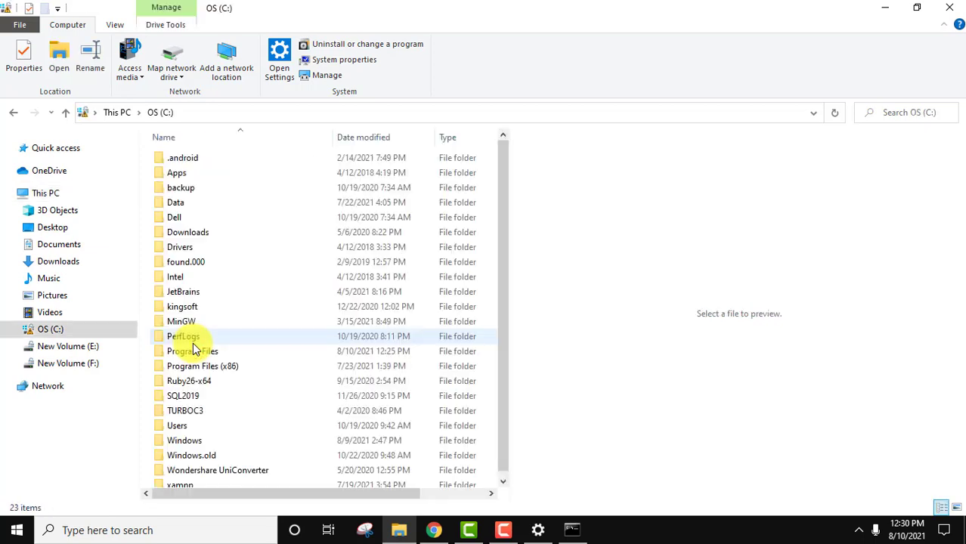
left_click(214, 368)
double_click(209, 352)
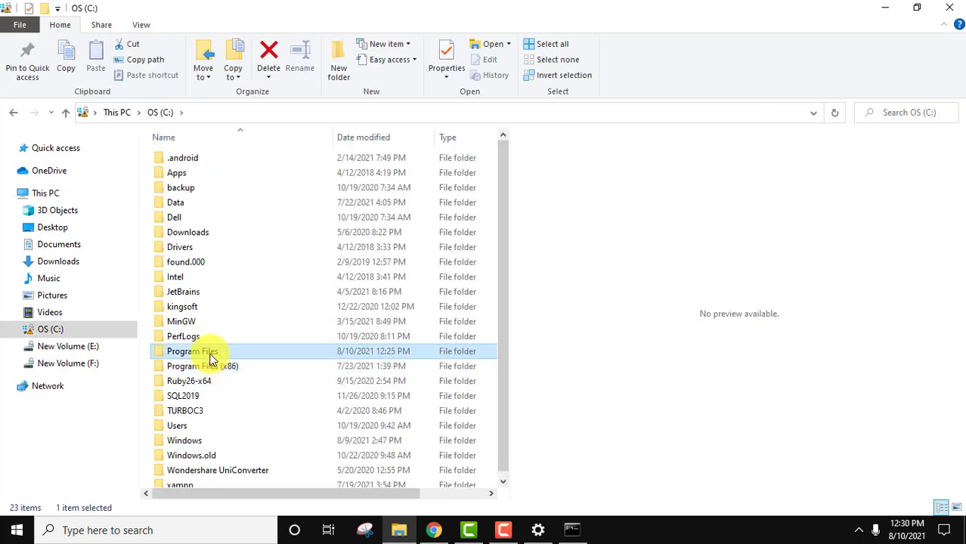
left_click(181, 236)
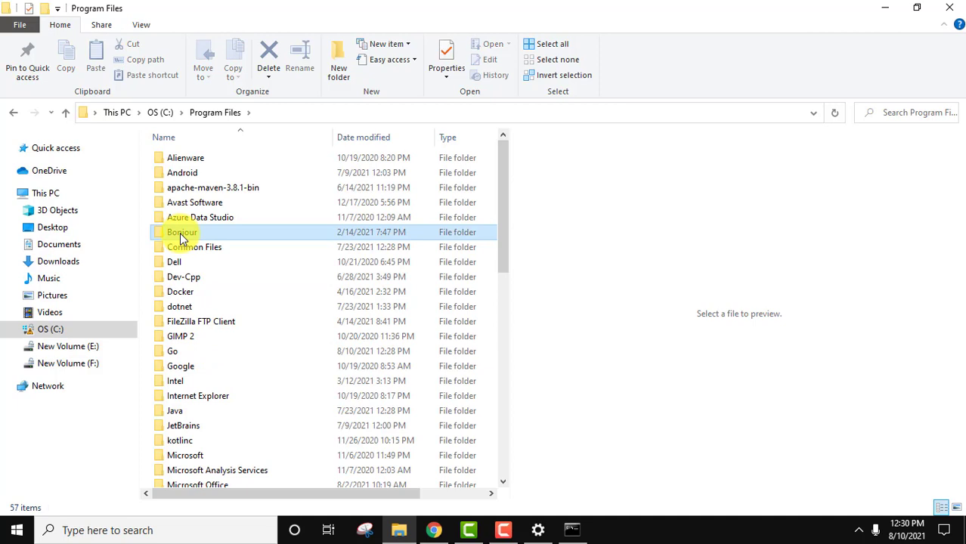
key("g")
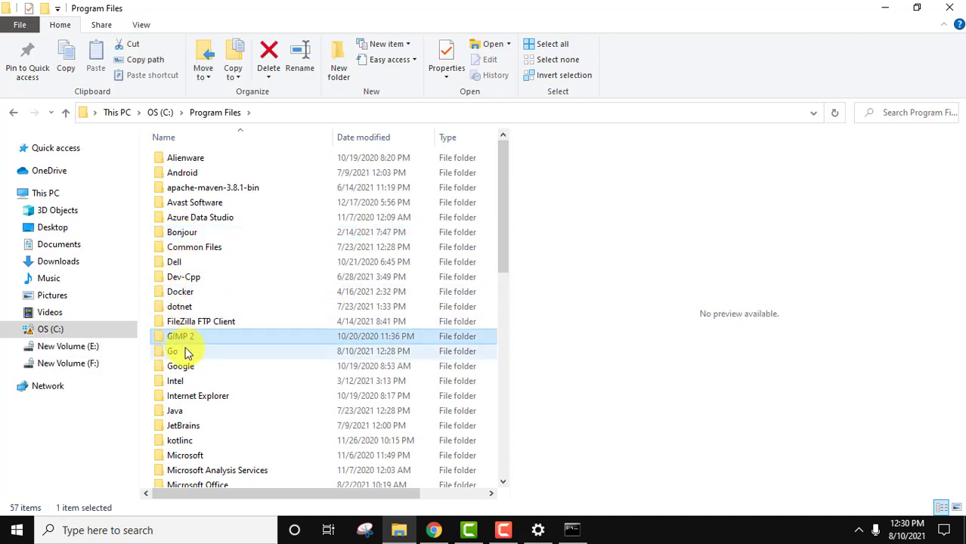
left_click(187, 352)
double_click(188, 352)
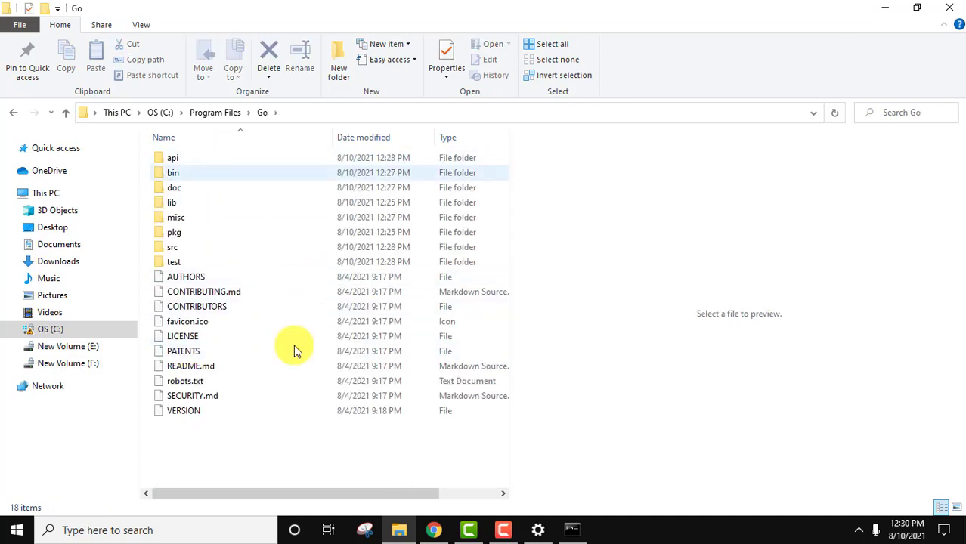
left_click(234, 178)
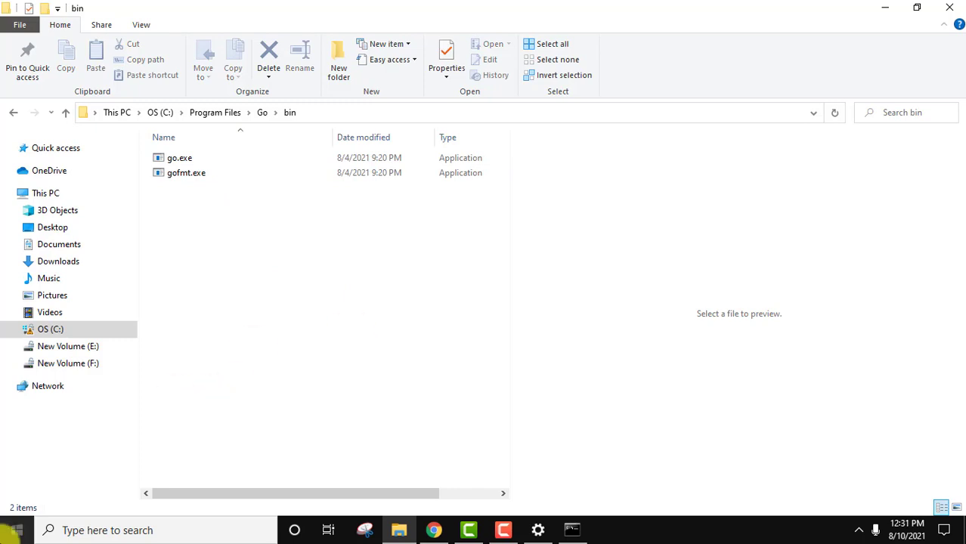
Step: Search 'environ' and open the Environment Variables window from System Properties
left_click(11, 532)
type("e")
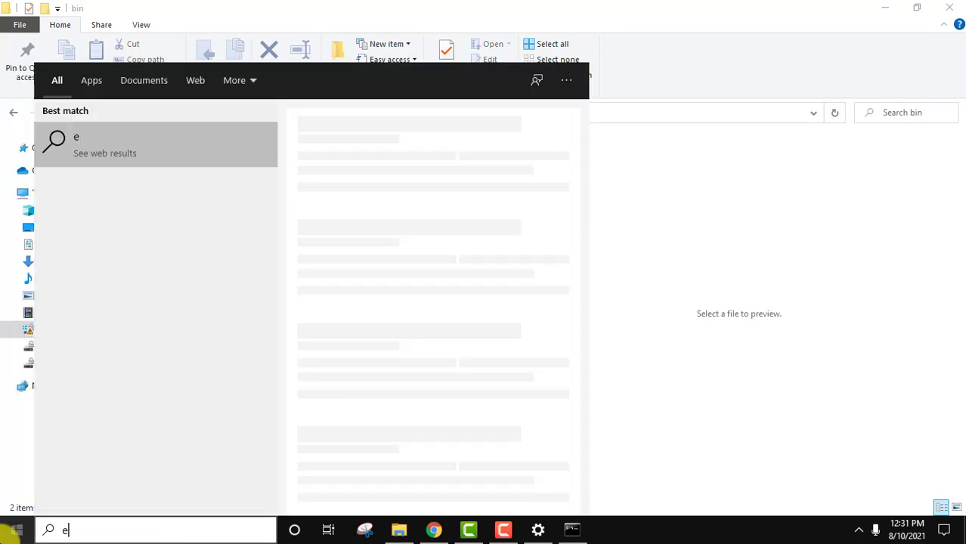
type("nviron")
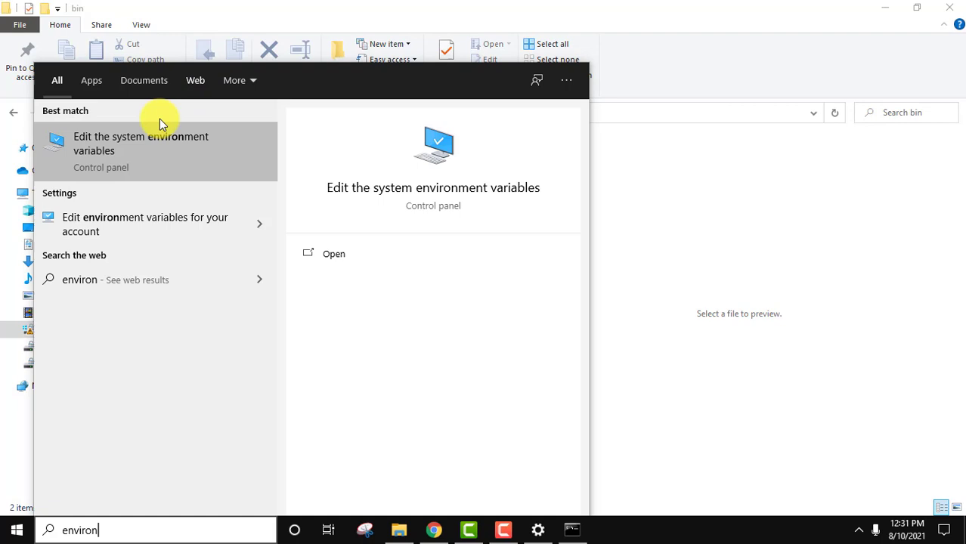
left_click(340, 250)
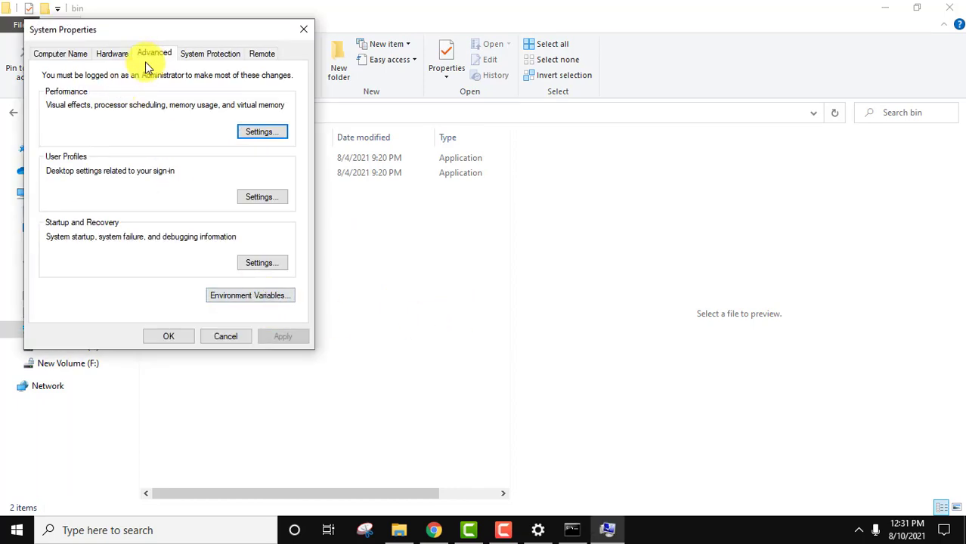
left_click(266, 300)
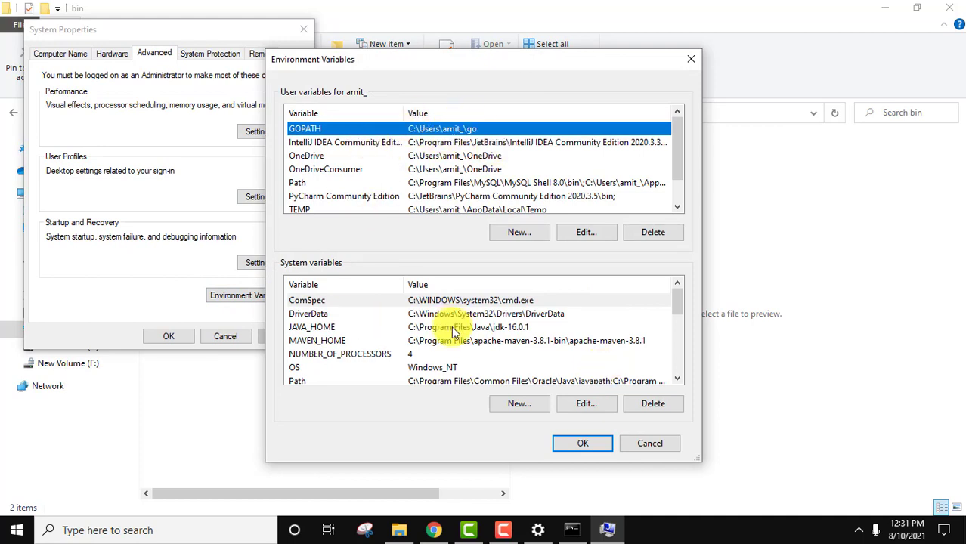
Step: Confirm the system Path lists C:\Program Files\Go\bin, then close the dialogs with OK
left_click(462, 381)
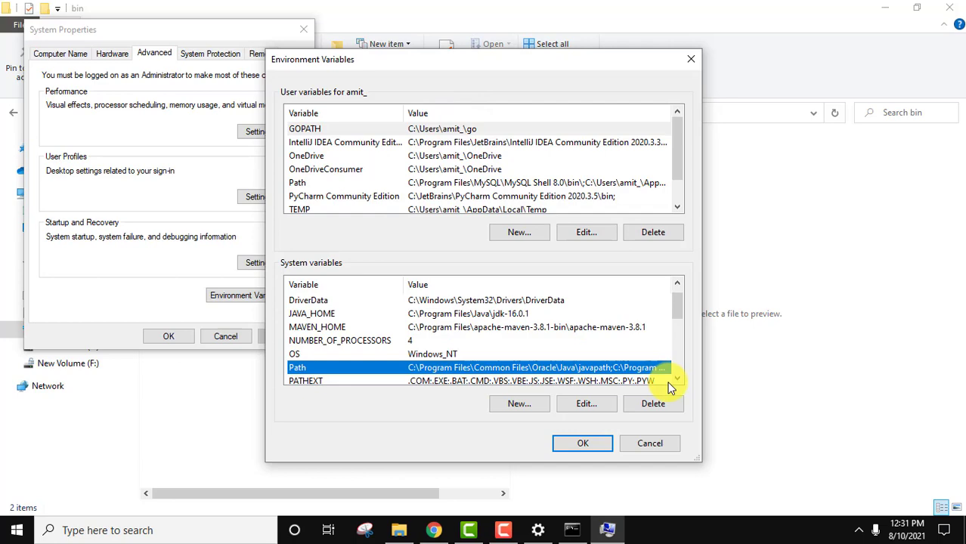
double_click(675, 379)
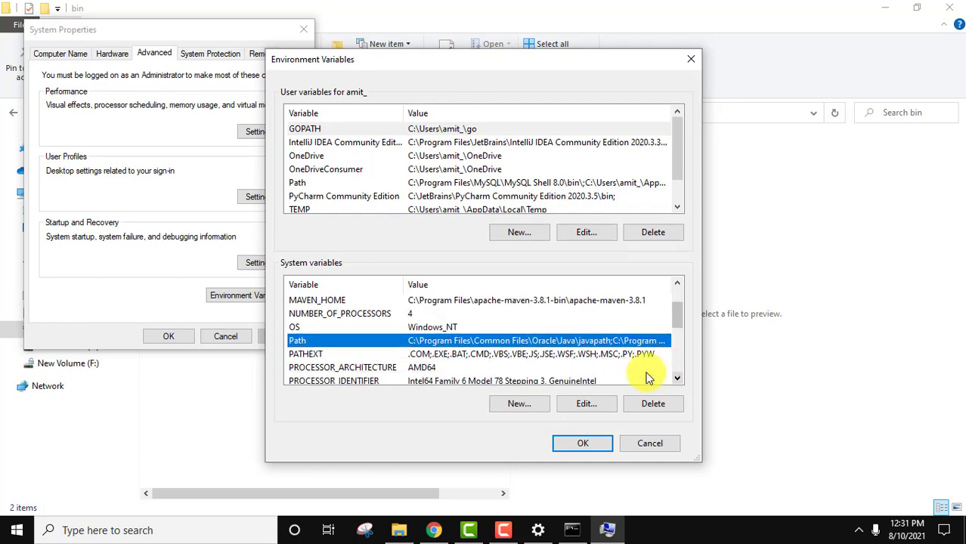
double_click(539, 340)
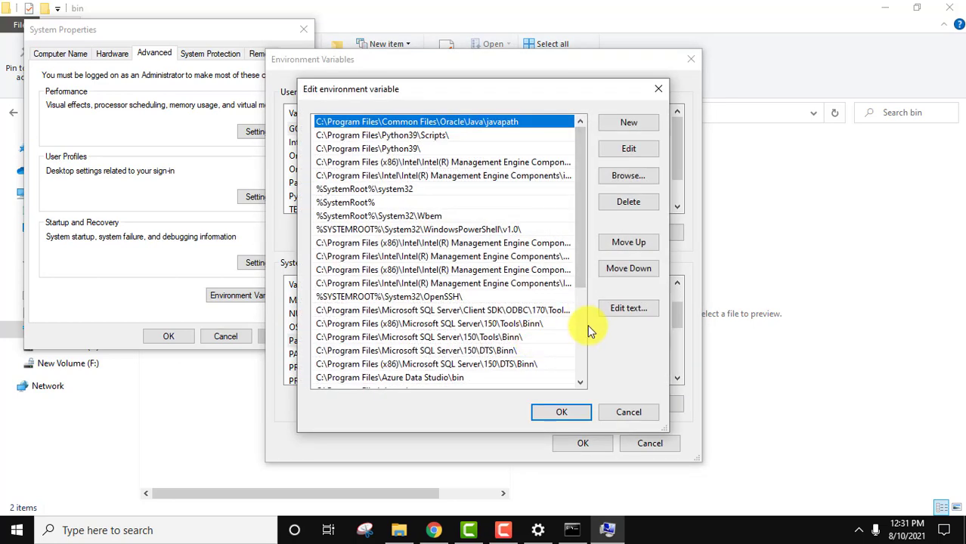
scroll(584, 330, "down", 4)
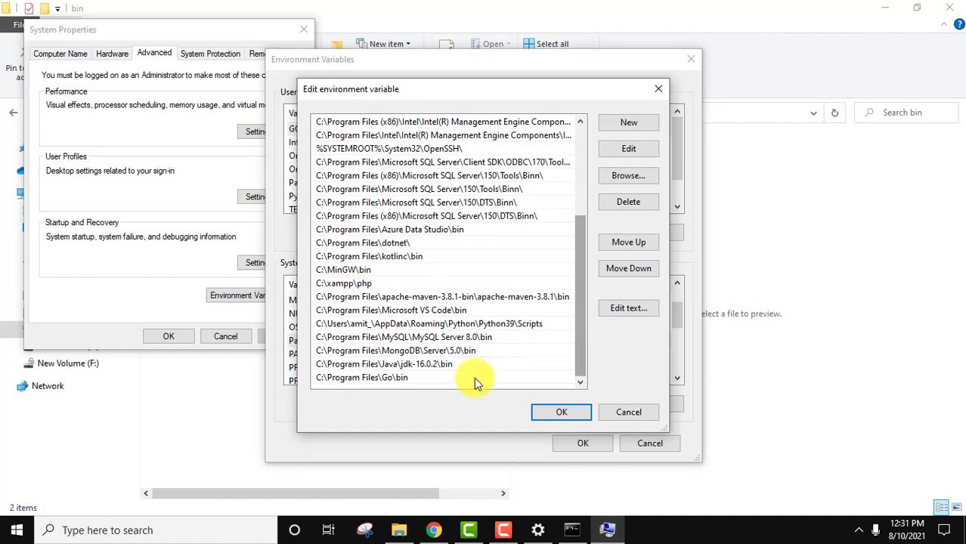
left_click(401, 379)
left_click(399, 529)
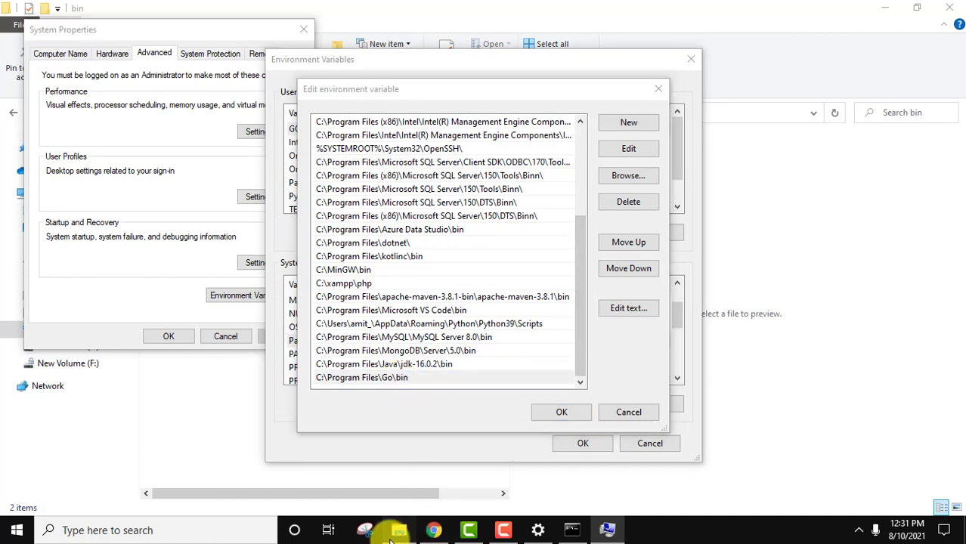
left_click(338, 117)
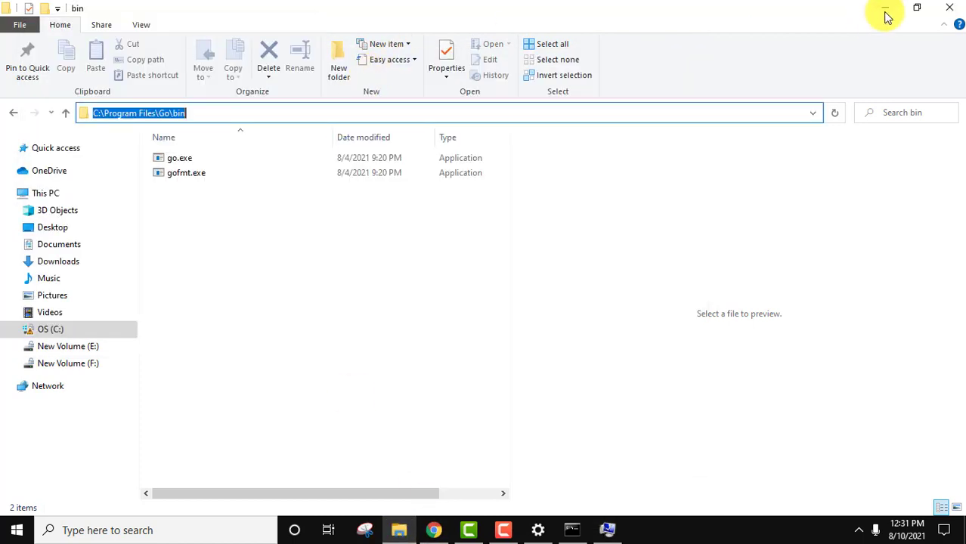
left_click(883, 7)
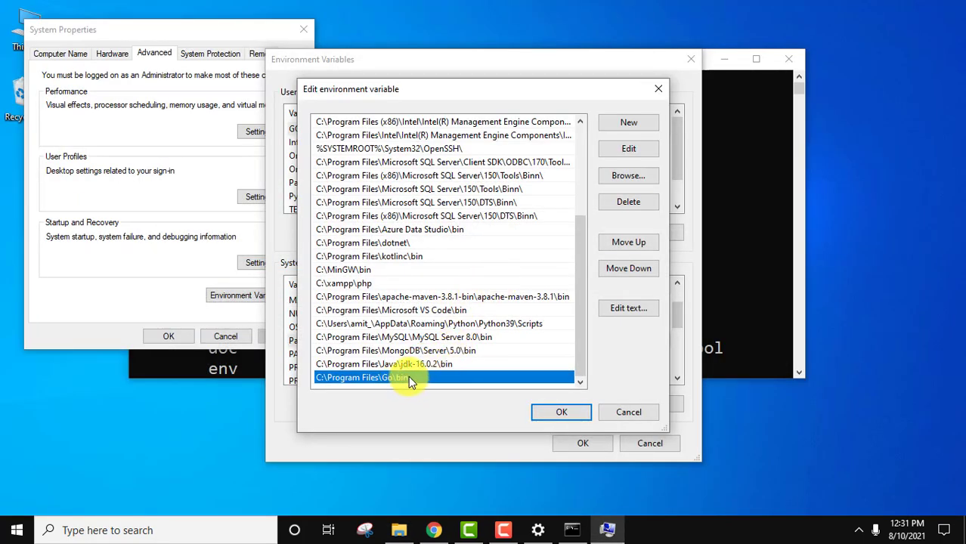
left_click(550, 411)
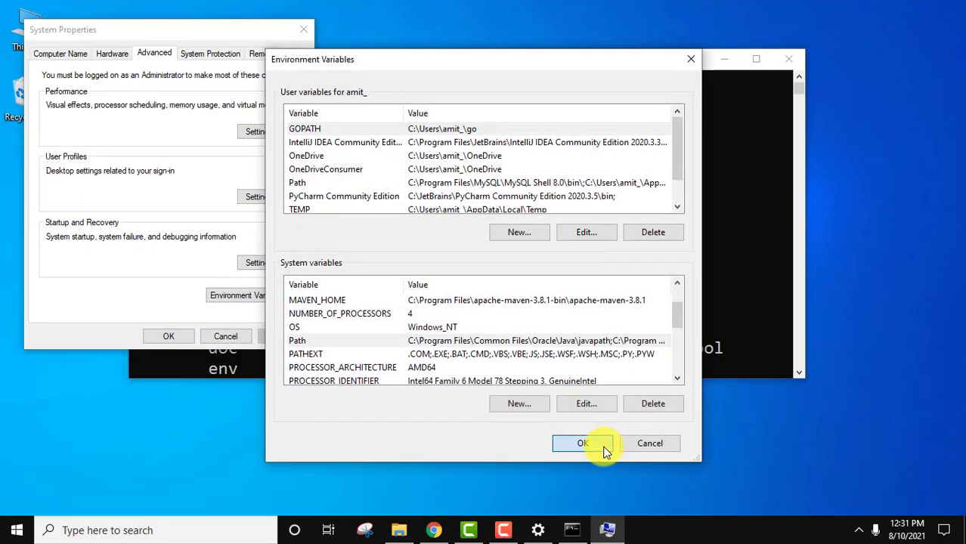
key("Return")
Step: Run go env in Command Prompt to list settings like CGO_ENABLED=1, then close the console
left_click(170, 339)
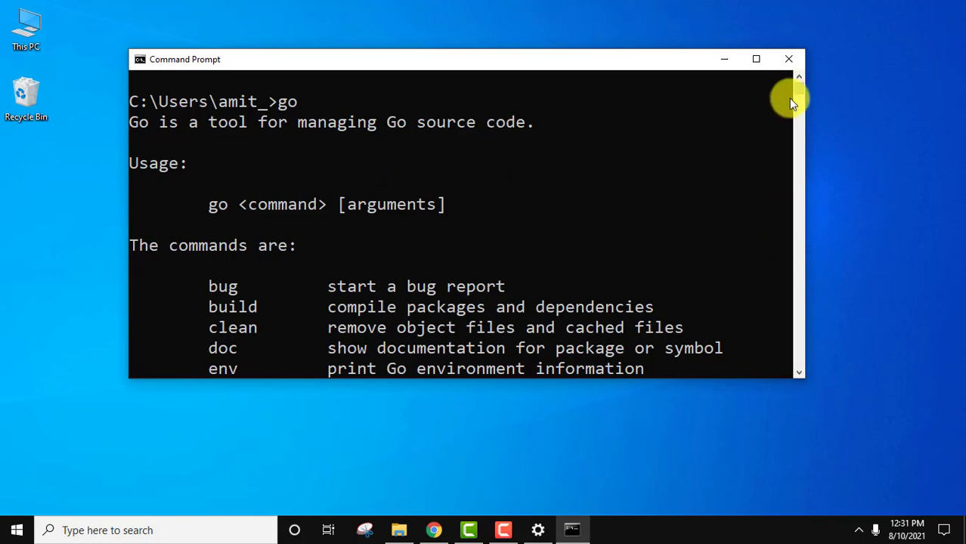
left_click_drag(797, 86, 801, 242)
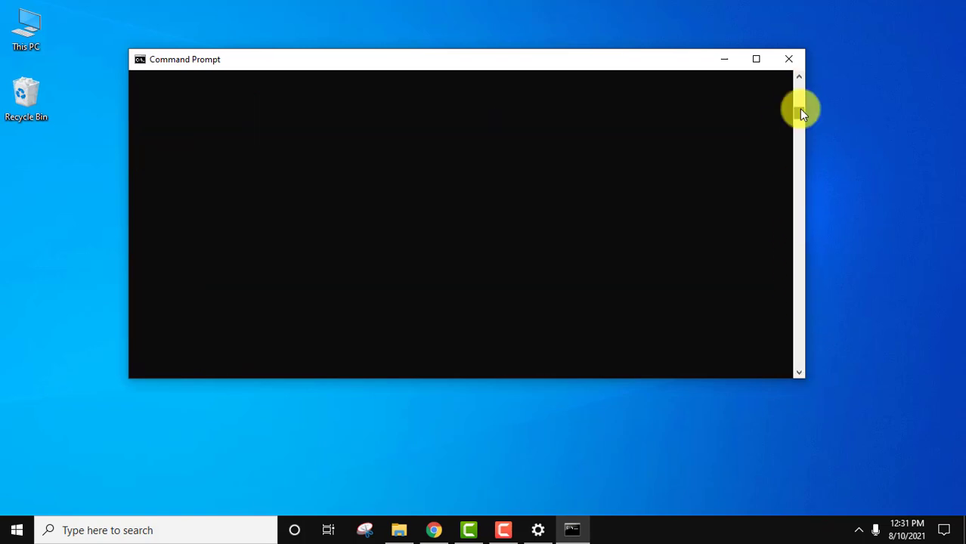
left_click_drag(801, 112, 797, 91)
left_click(799, 372)
type("go env")
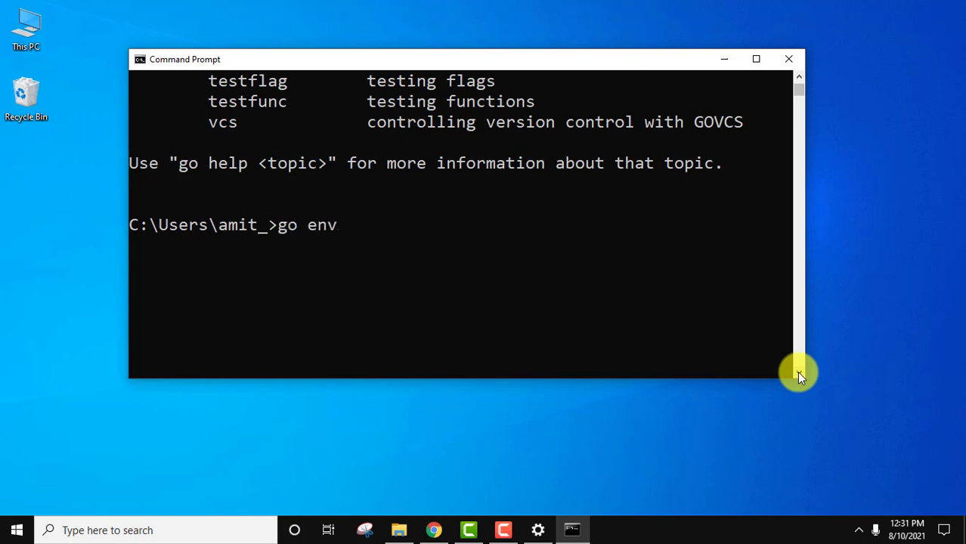
key("Return")
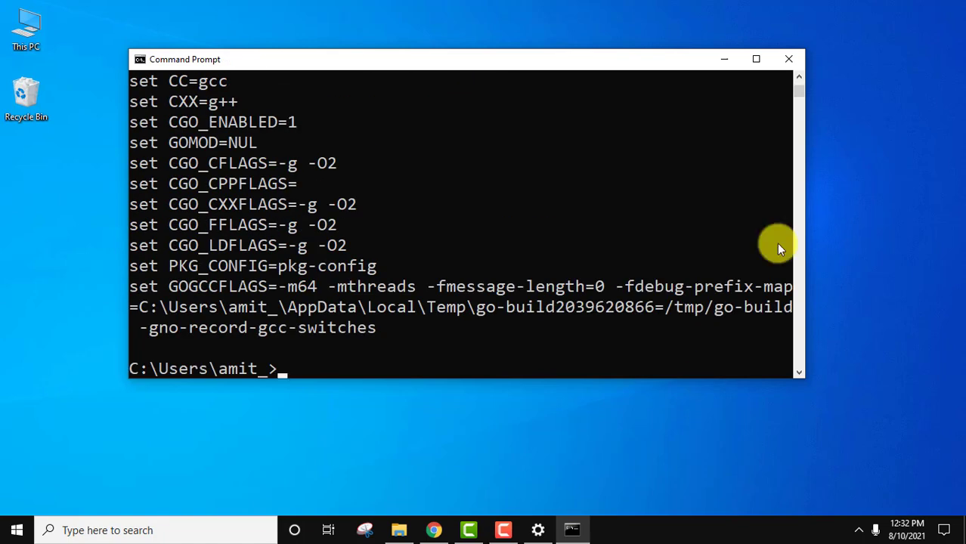
left_click(790, 60)
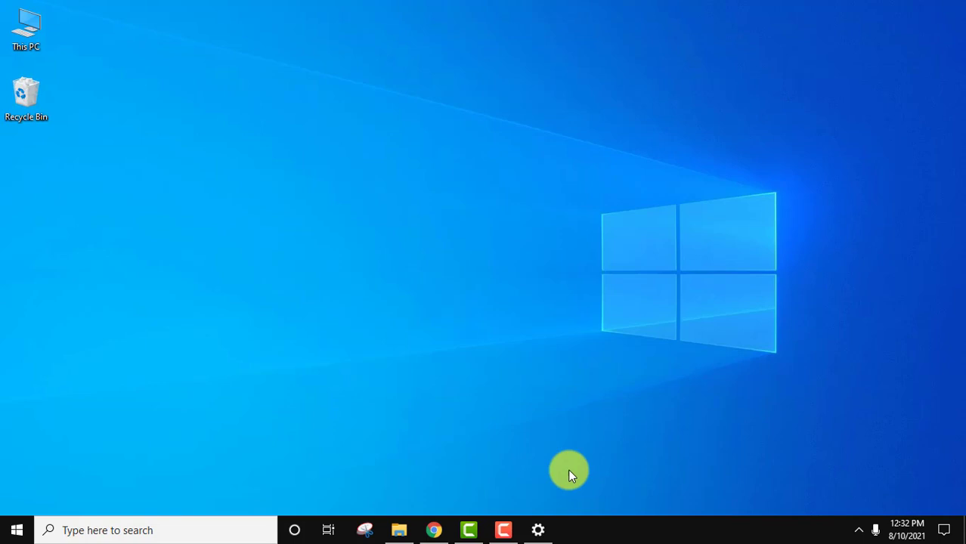